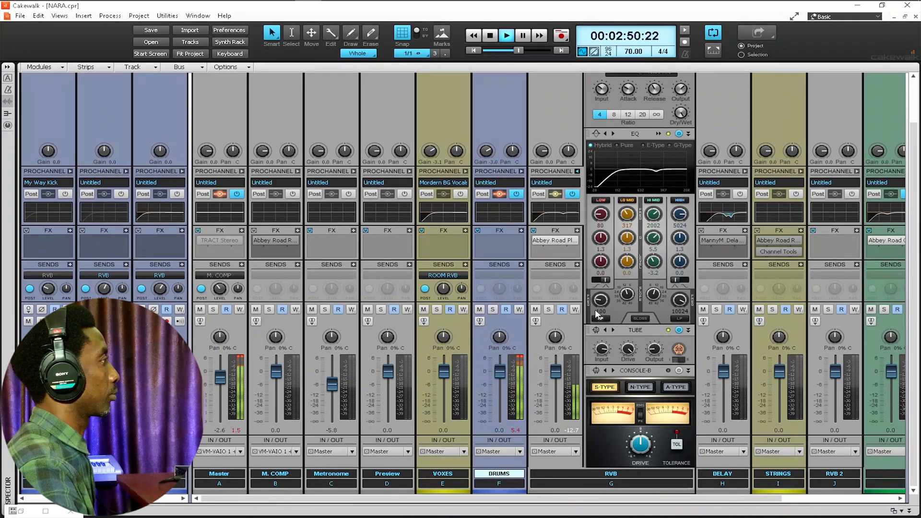
click(20, 511)
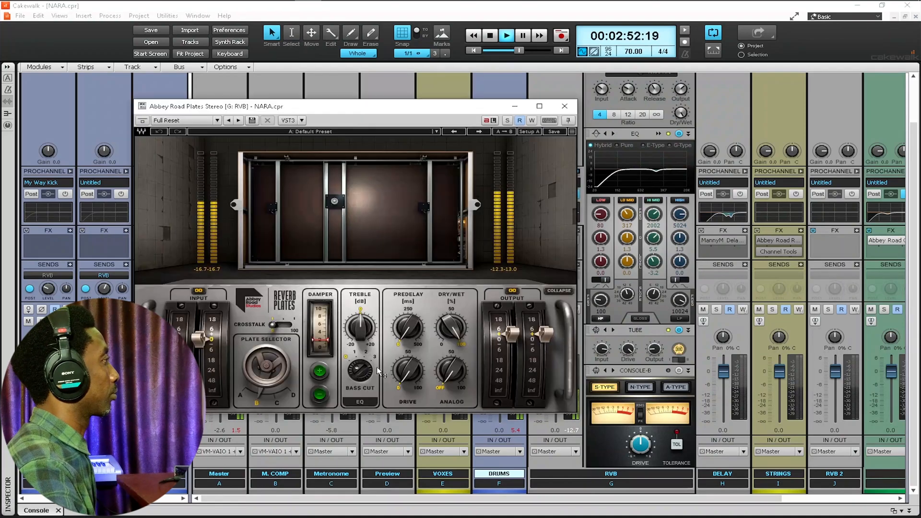
click(238, 396)
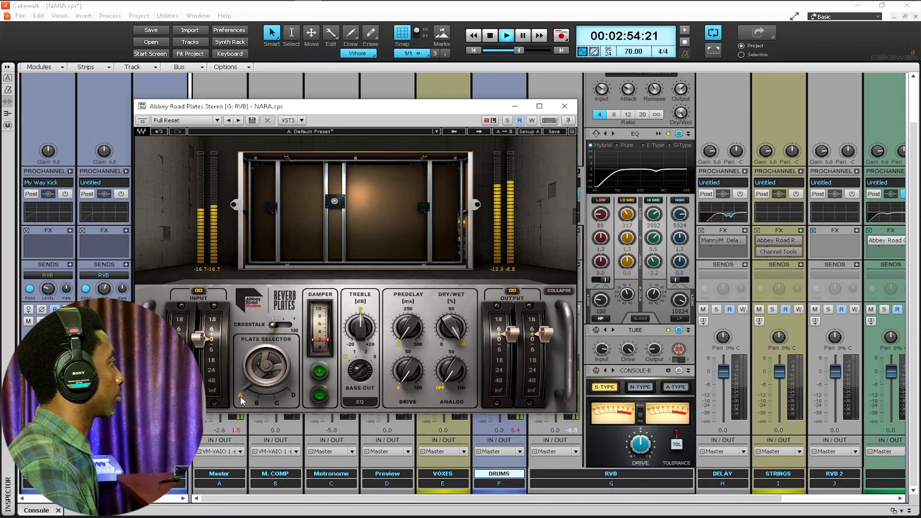
click(274, 402)
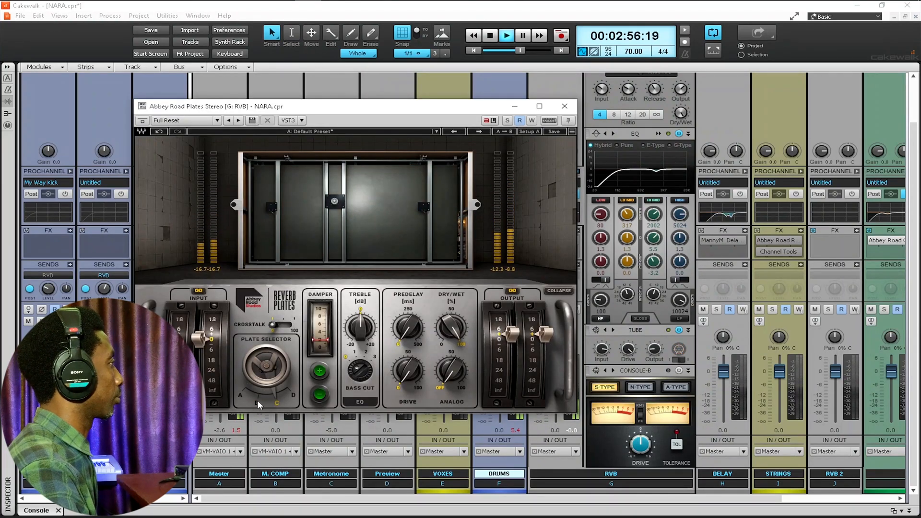
click(257, 401)
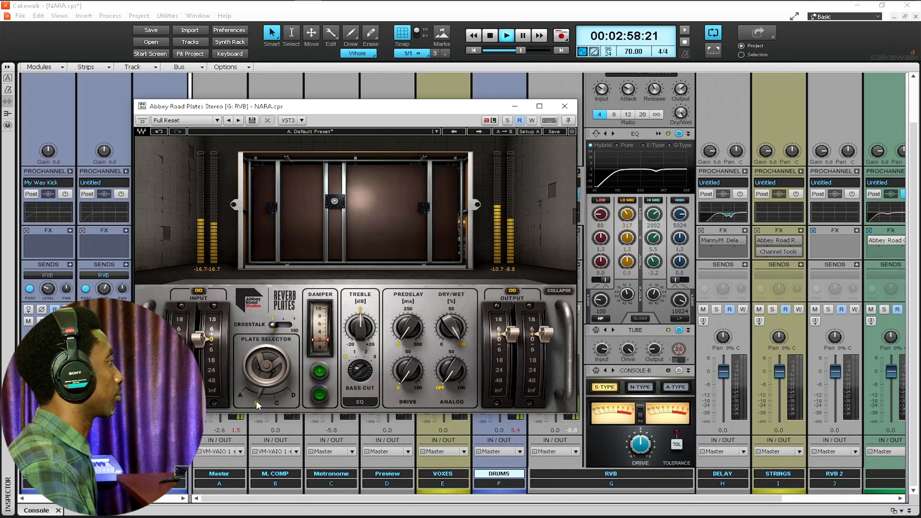
click(563, 110)
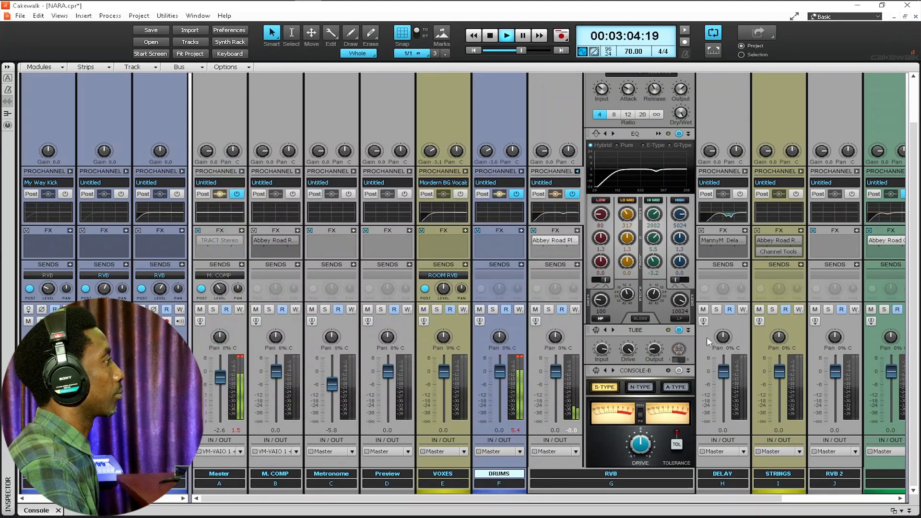
Step: Bypass the RVB ProChannel, solo the RVB reverb bus, and make RVB the current track
click(572, 194)
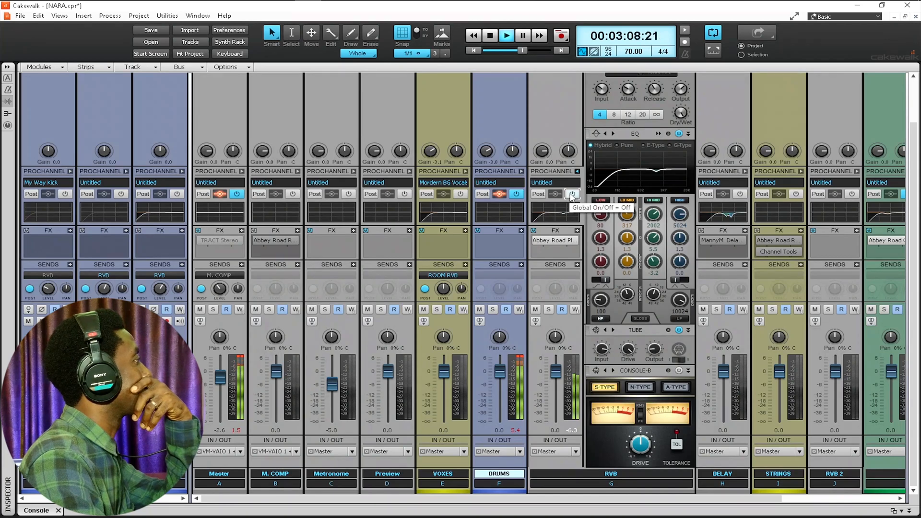
click(549, 310)
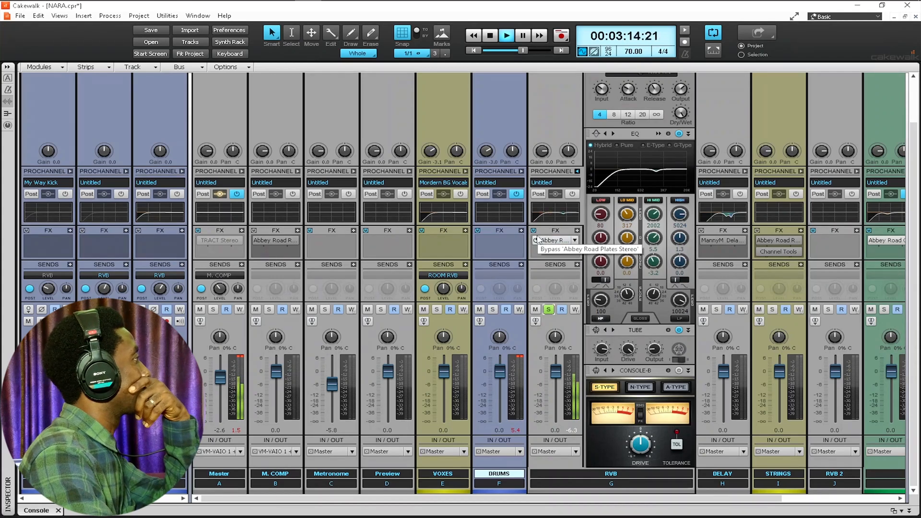
click(536, 310)
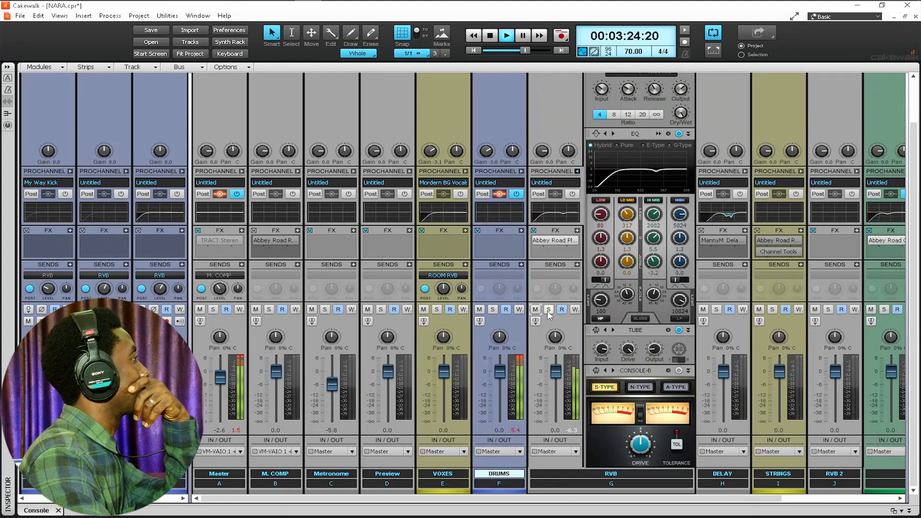
click(548, 310)
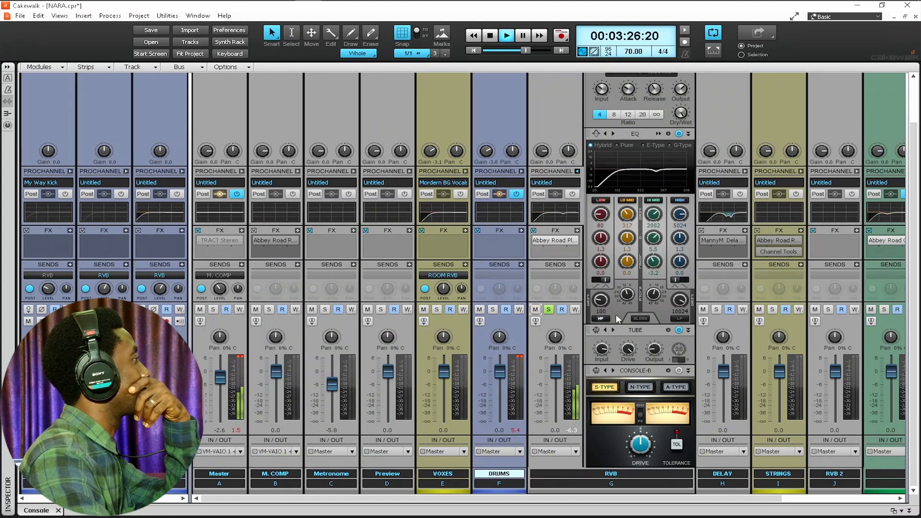
click(679, 331)
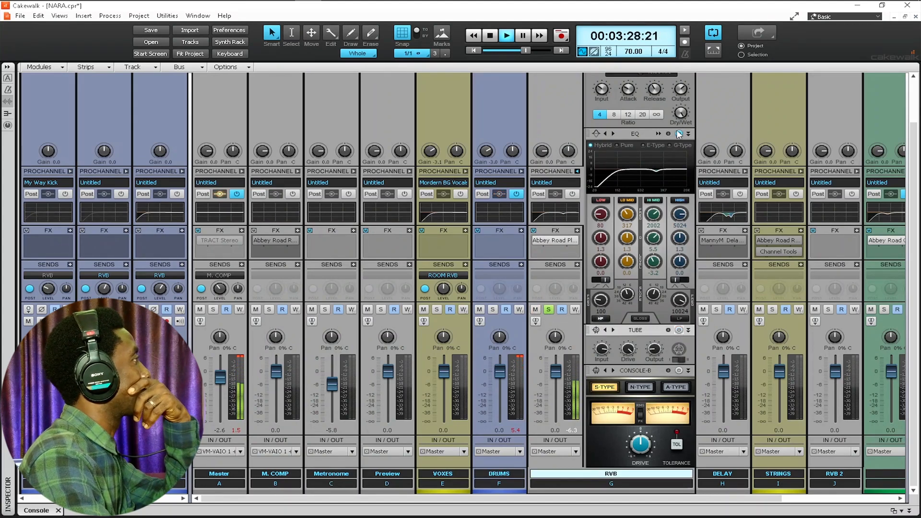
Step: Toggle the RVB bus EQ off and on to compare, then switch on the Tube saturator
click(678, 134)
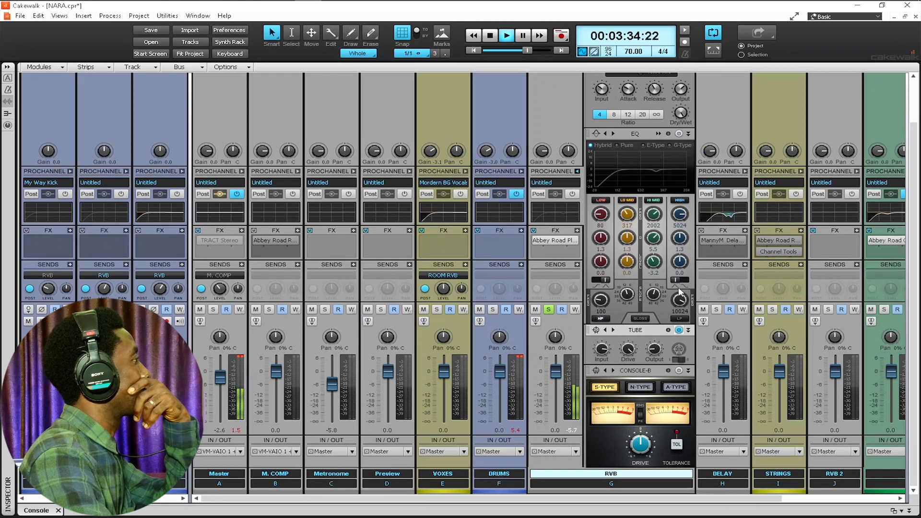
click(679, 134)
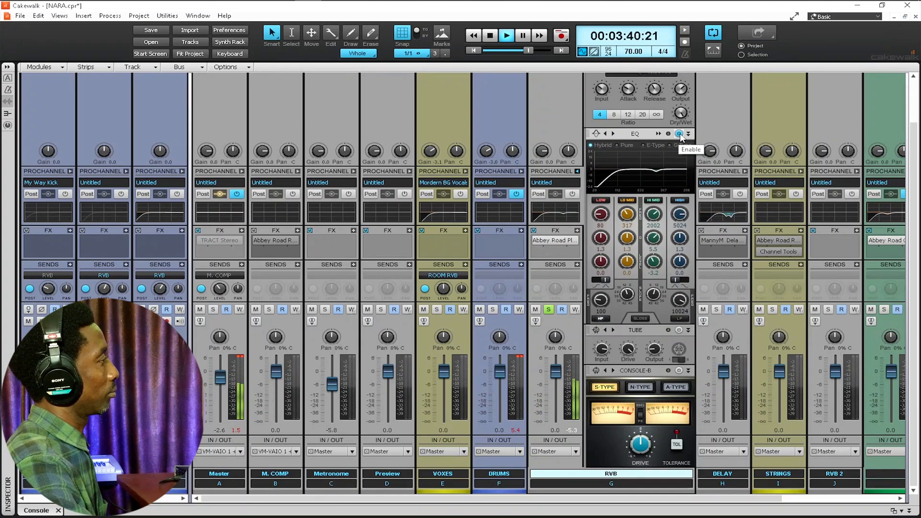
click(679, 134)
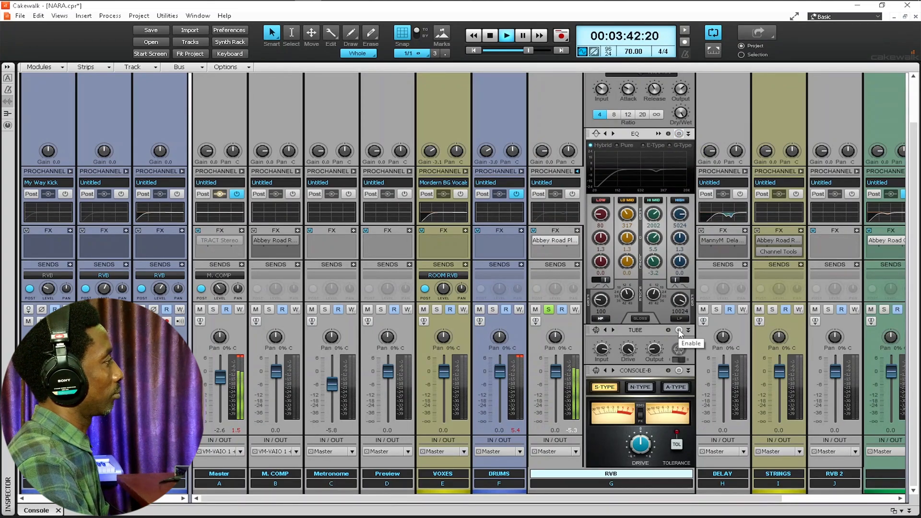
click(679, 330)
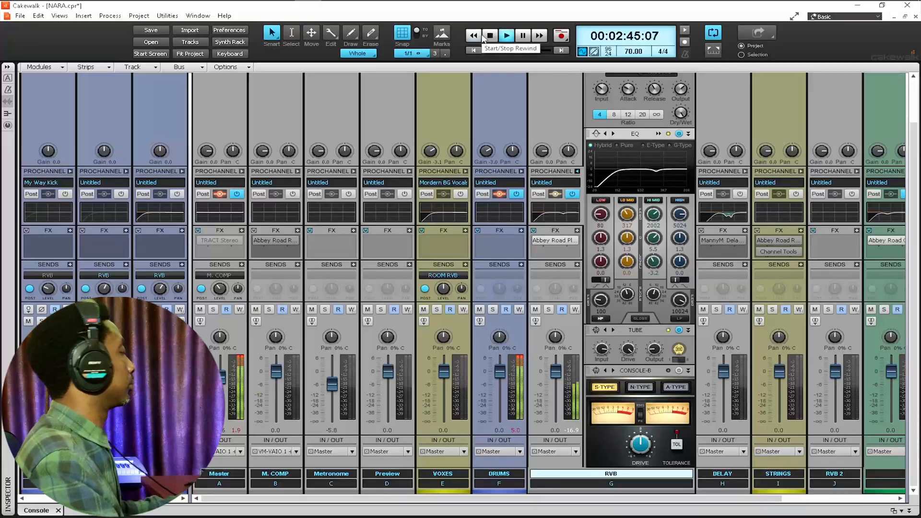
Step: Open the RVB QuadCurve EQ in a large window and A/B it by bypassing and re-enabling
double_click(626, 158)
click(679, 332)
double_click(655, 168)
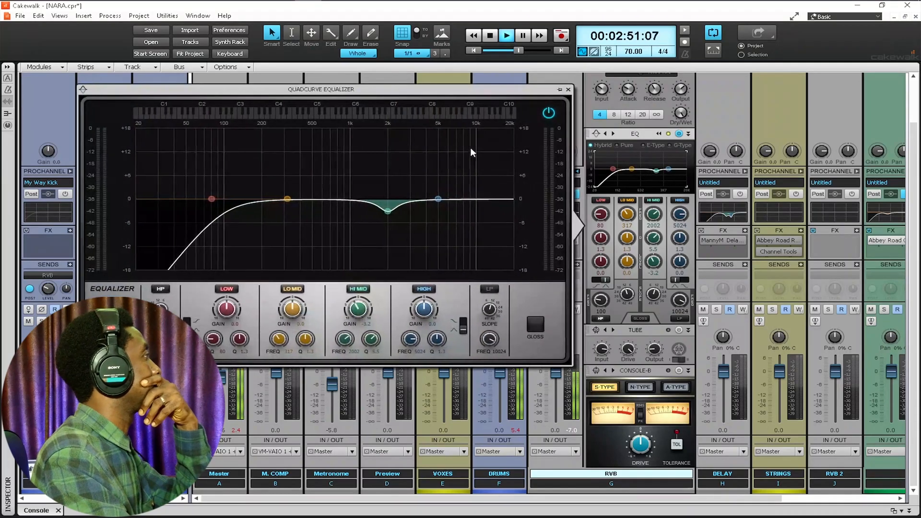
click(549, 113)
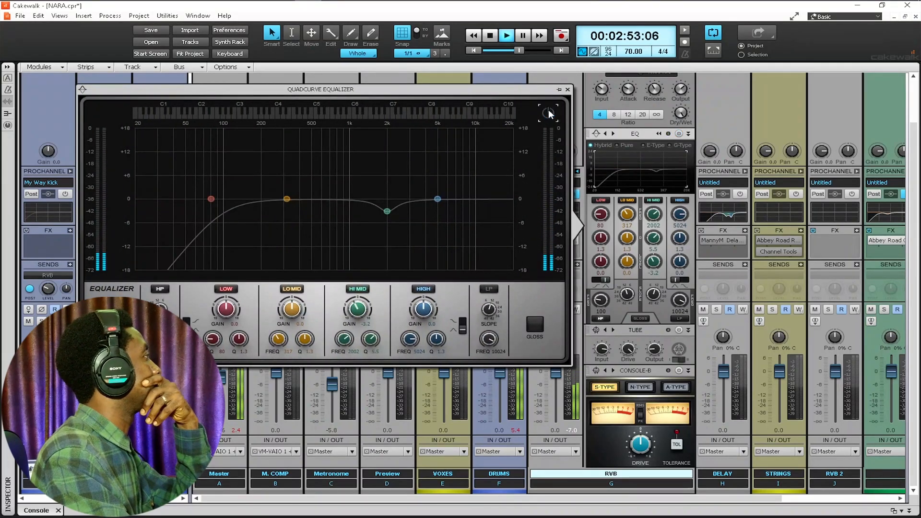
click(548, 111)
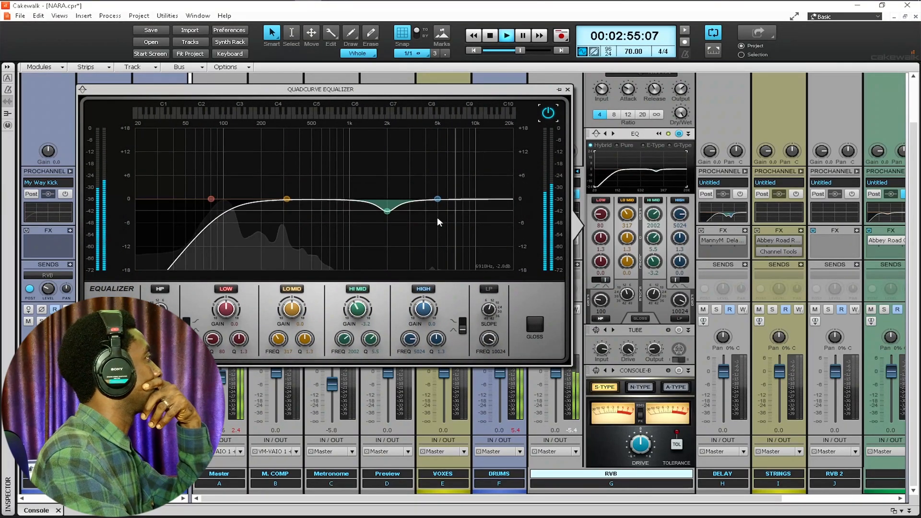
Step: Deepen the Hi Mid cut to about -7.3 dB, set high-pass to 20 Hz, then bypass the EQ
drag(388, 214, 387, 227)
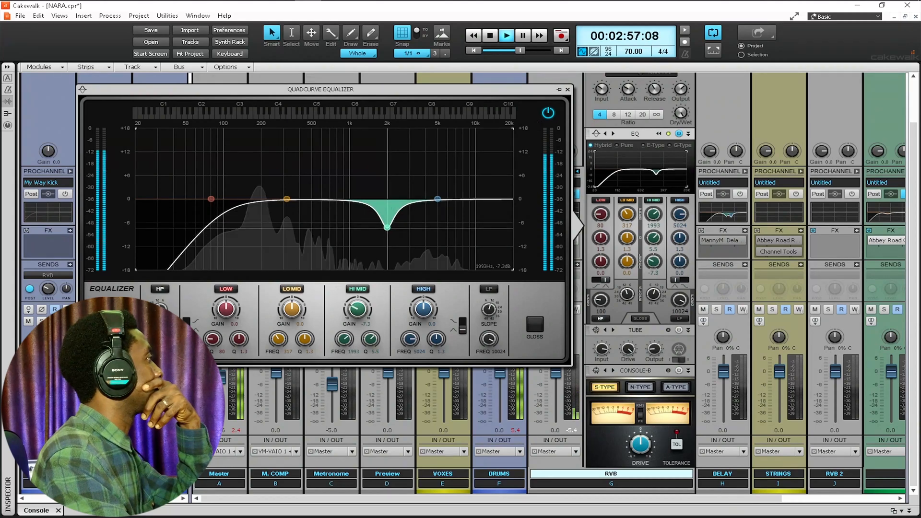
mouse_move(160, 340)
mouse_down()
mouse_move(160, 365)
mouse_move(160, 314)
mouse_move(160, 335)
mouse_up()
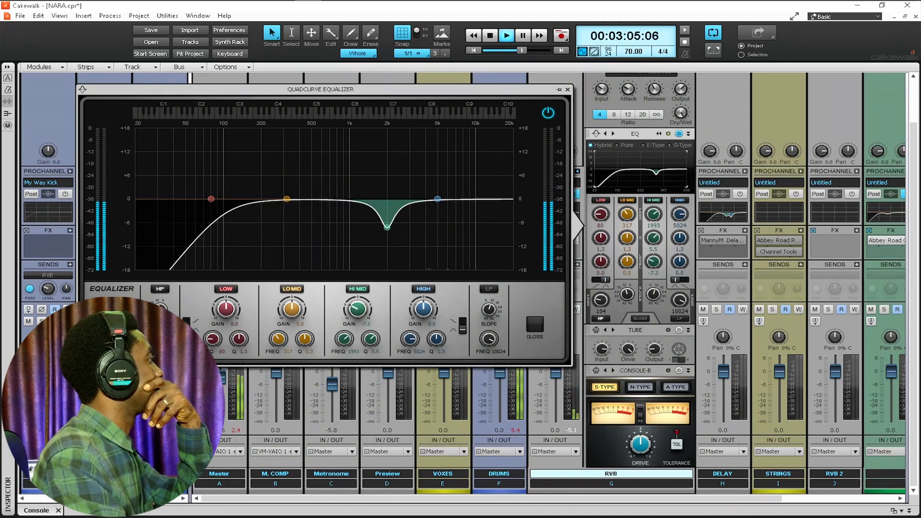
click(547, 113)
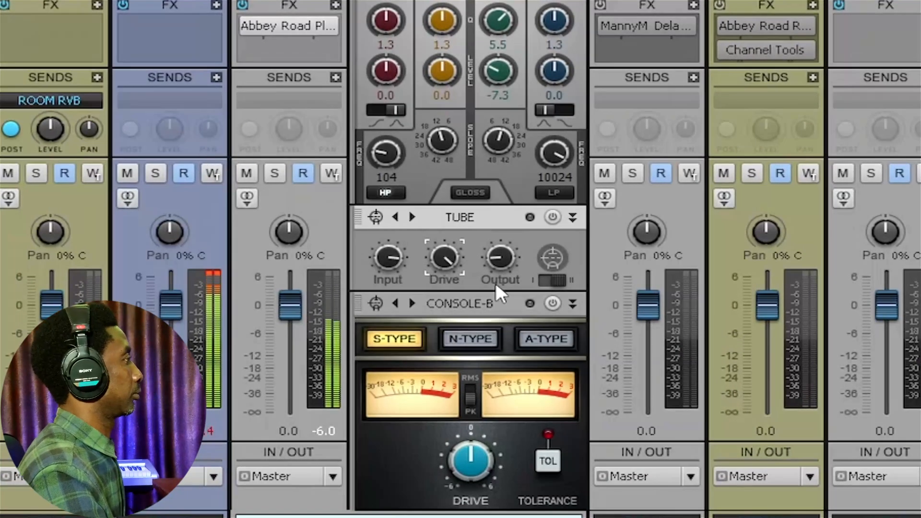
Step: Enable the Tube saturator, solo the reverb bus, and A/B the saturator on and off
click(553, 217)
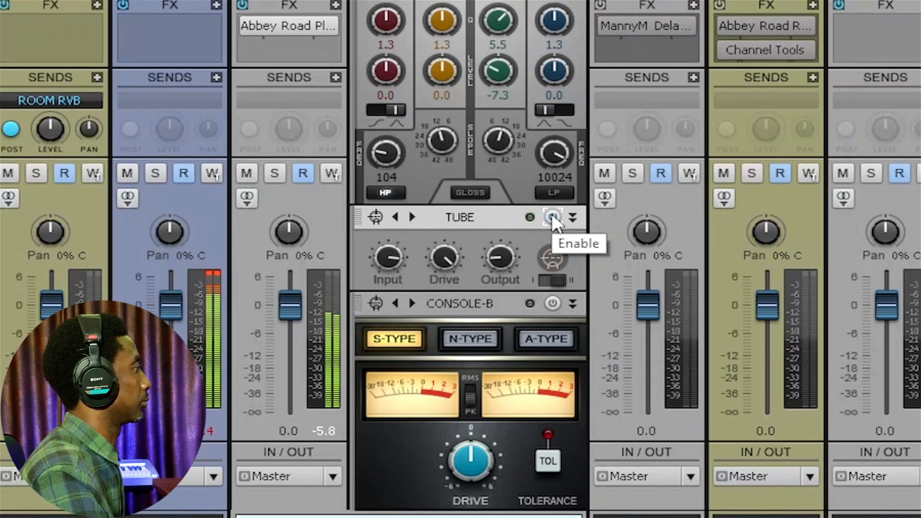
click(551, 215)
click(278, 175)
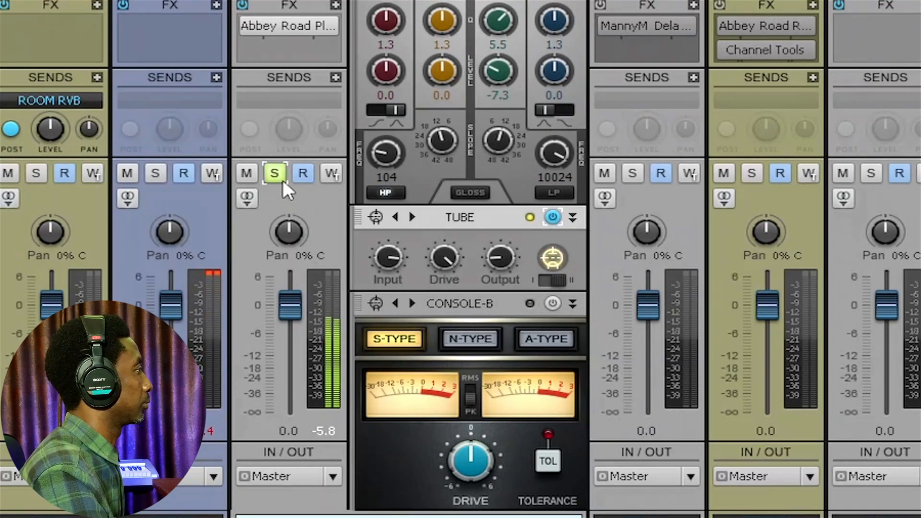
click(551, 217)
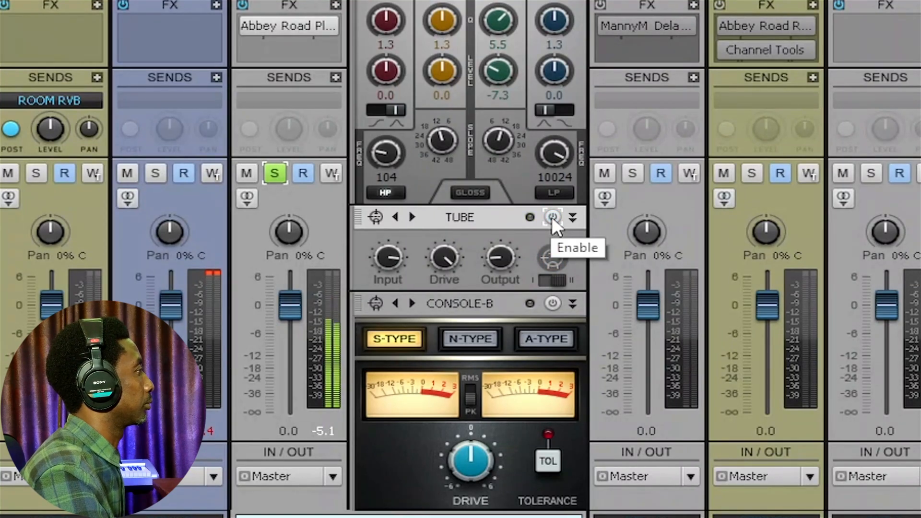
click(551, 217)
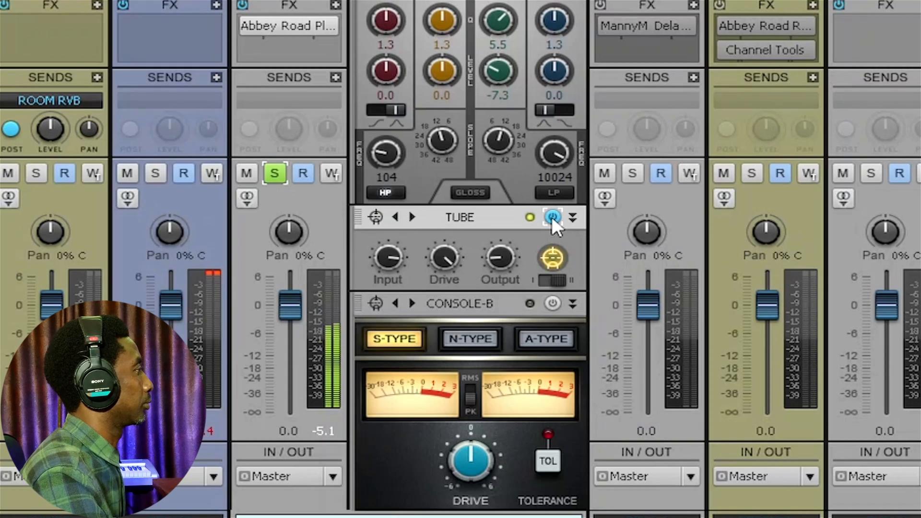
click(552, 217)
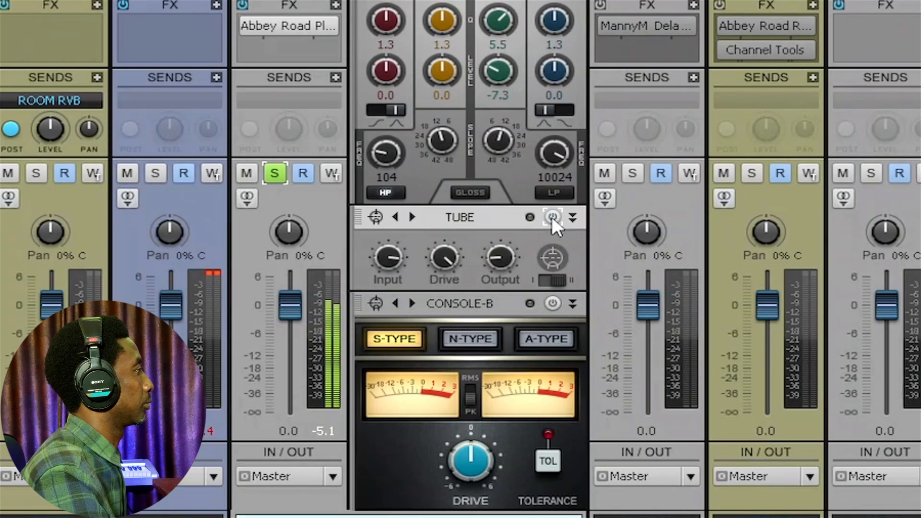
click(552, 217)
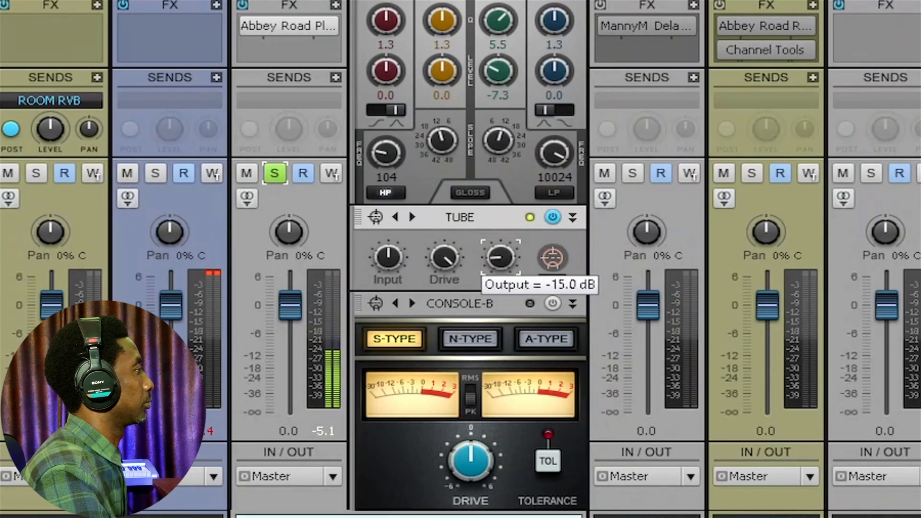
Step: Set the Tube Drive to 33%, Output to -15.0 dB and Input to about 13.2 dB
click(448, 262)
click(553, 217)
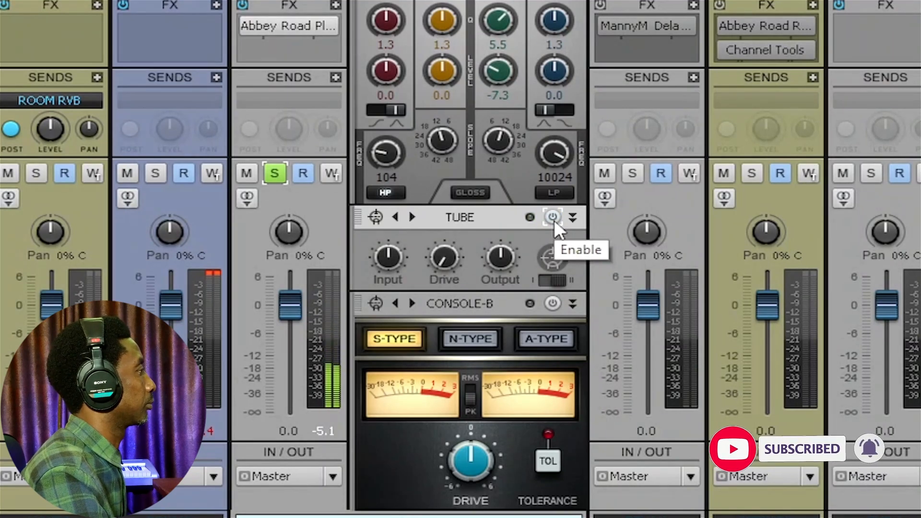
click(554, 220)
drag(456, 263, 410, 245)
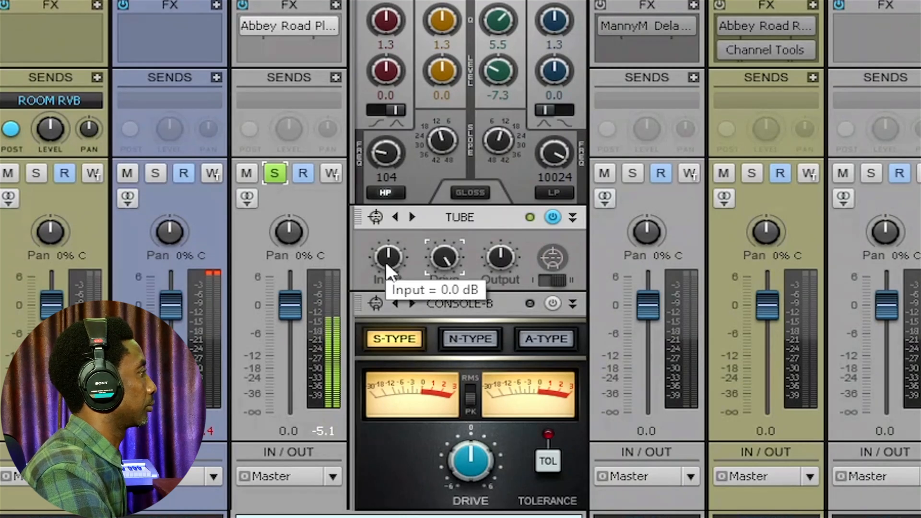
drag(494, 255, 494, 276)
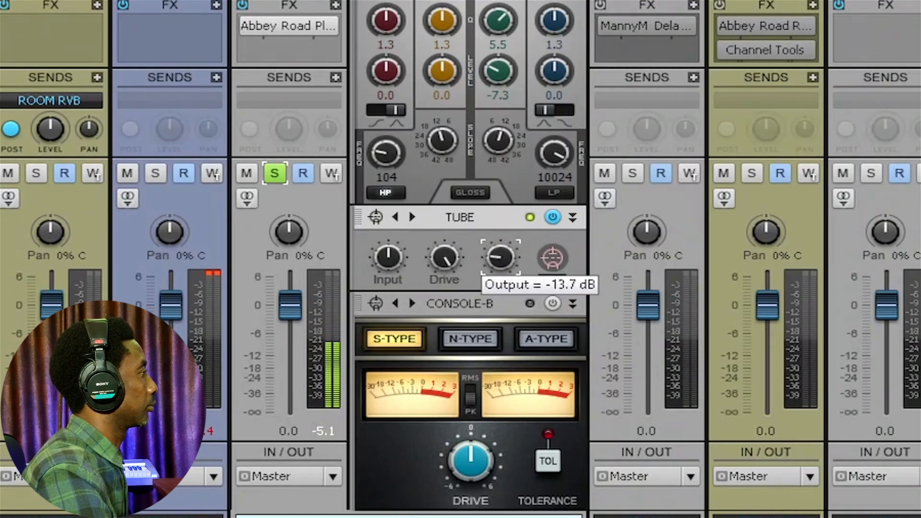
drag(494, 276, 494, 280)
drag(388, 257, 388, 239)
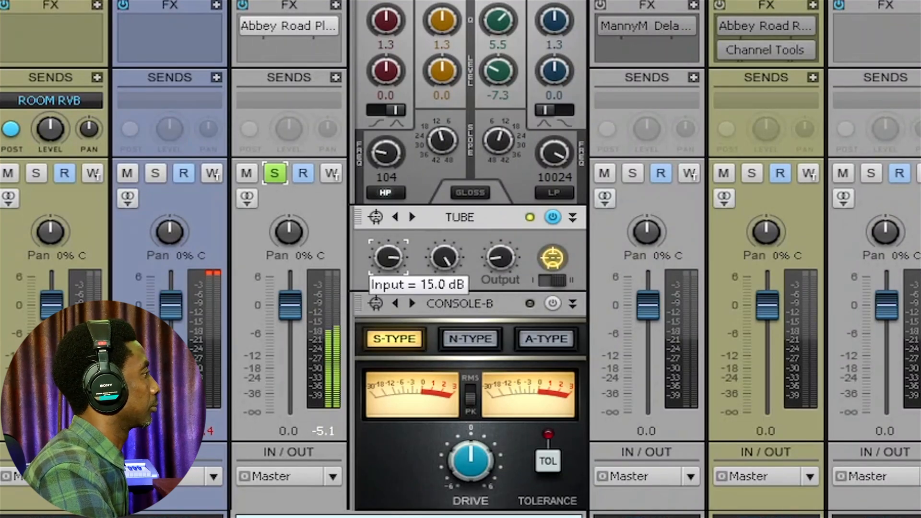
drag(500, 257, 500, 255)
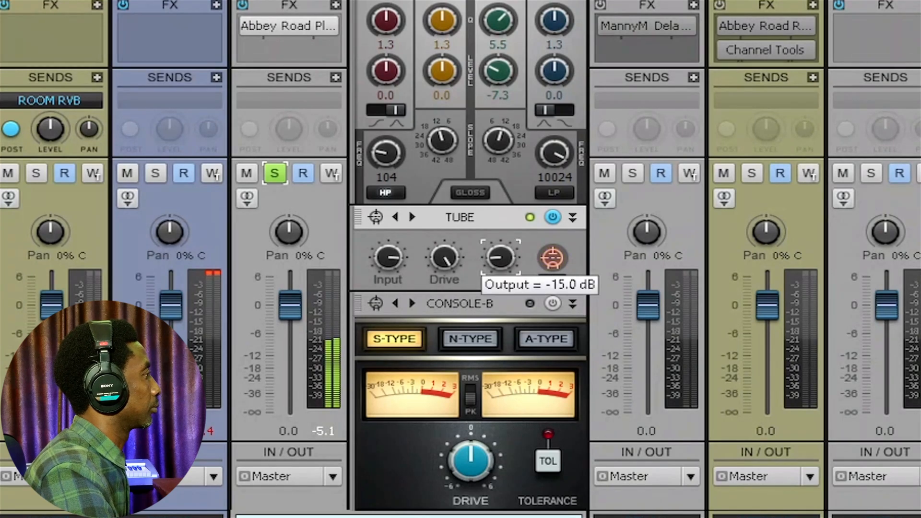
Step: Push the Tube Drive up to about 85.8% and compare bypassed versus enabled, leaving it on
click(445, 257)
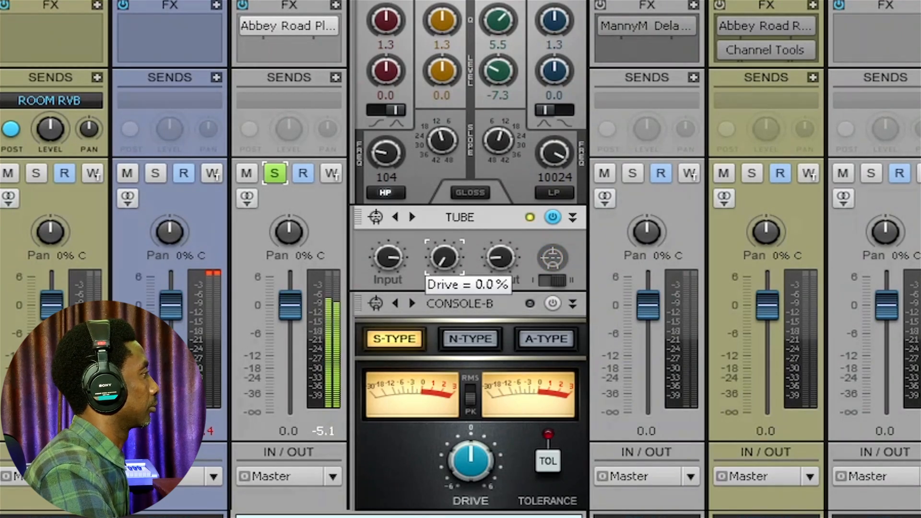
mouse_move(445, 258)
mouse_down()
mouse_move(445, 243)
mouse_move(445, 256)
mouse_up()
click(551, 217)
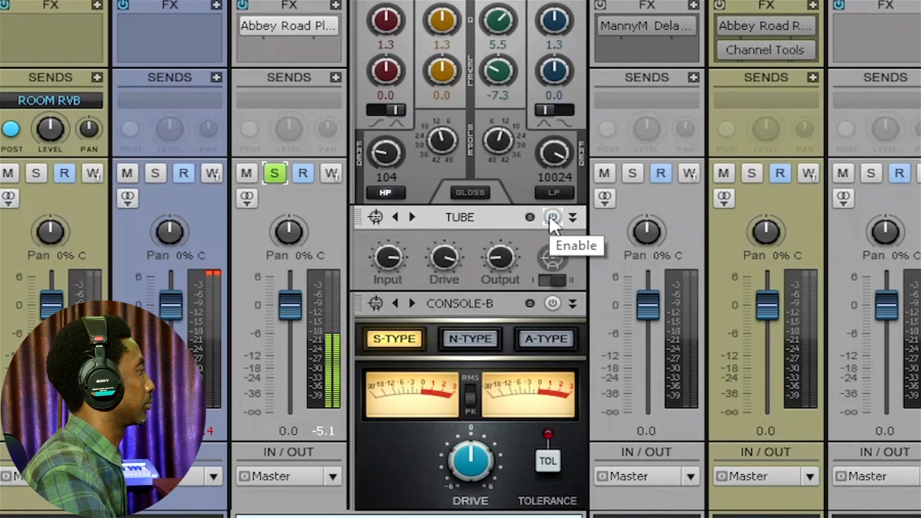
click(552, 217)
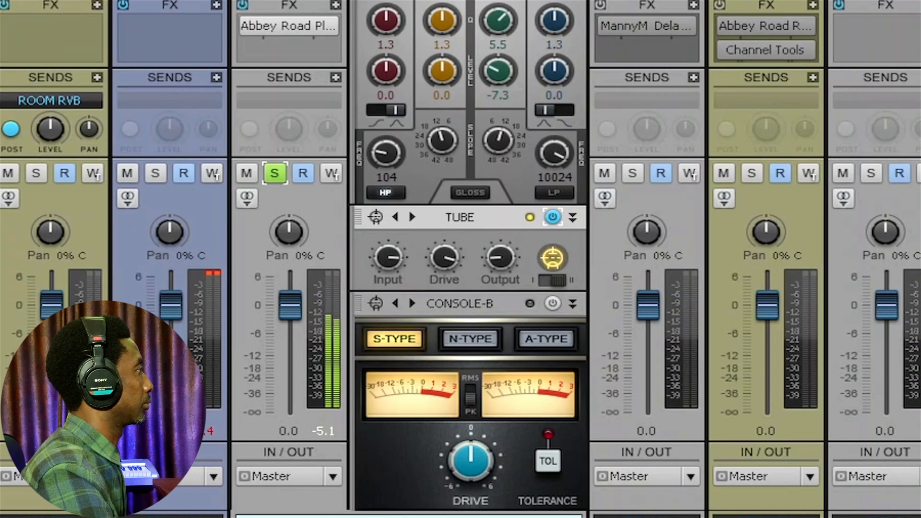